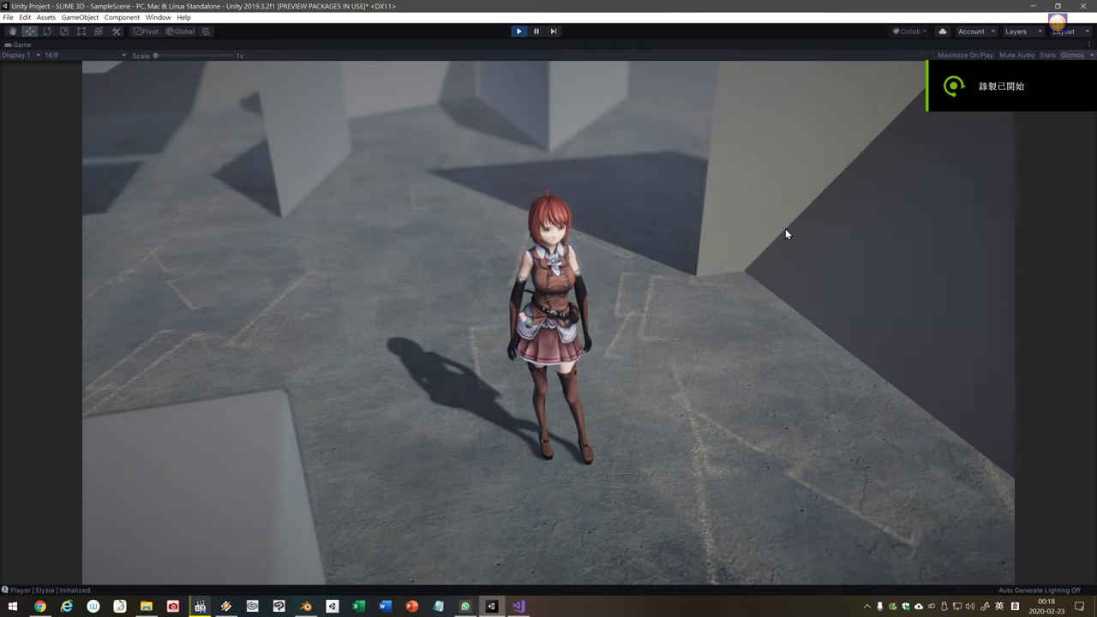
# Run the character up to the wall, around its corner and behind it, then back out
pyautogui.press('w')
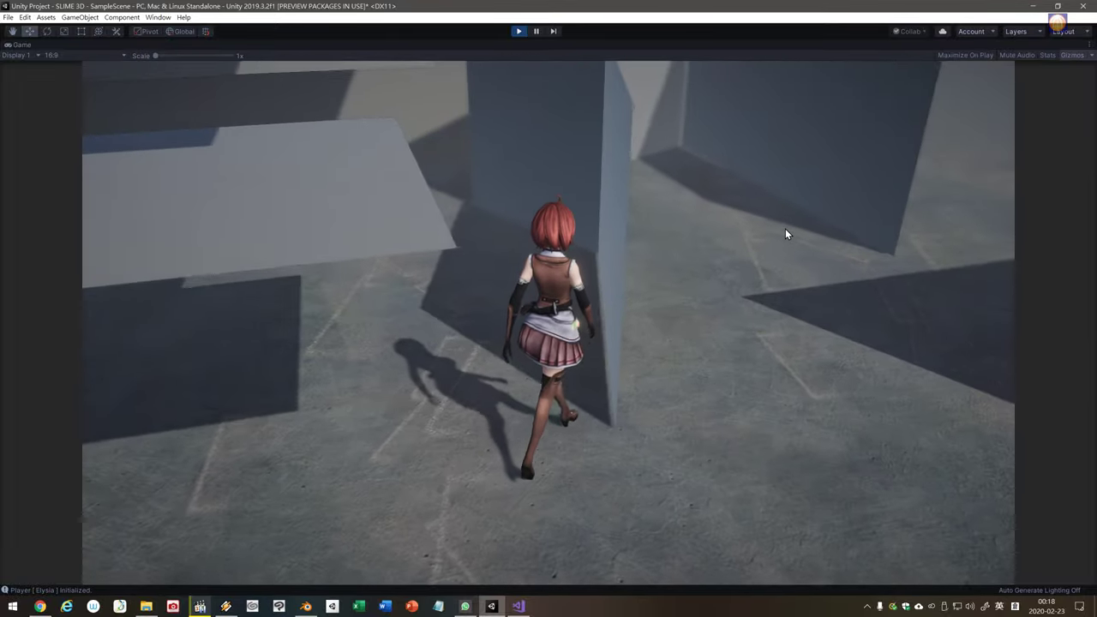
pyautogui.press('a')
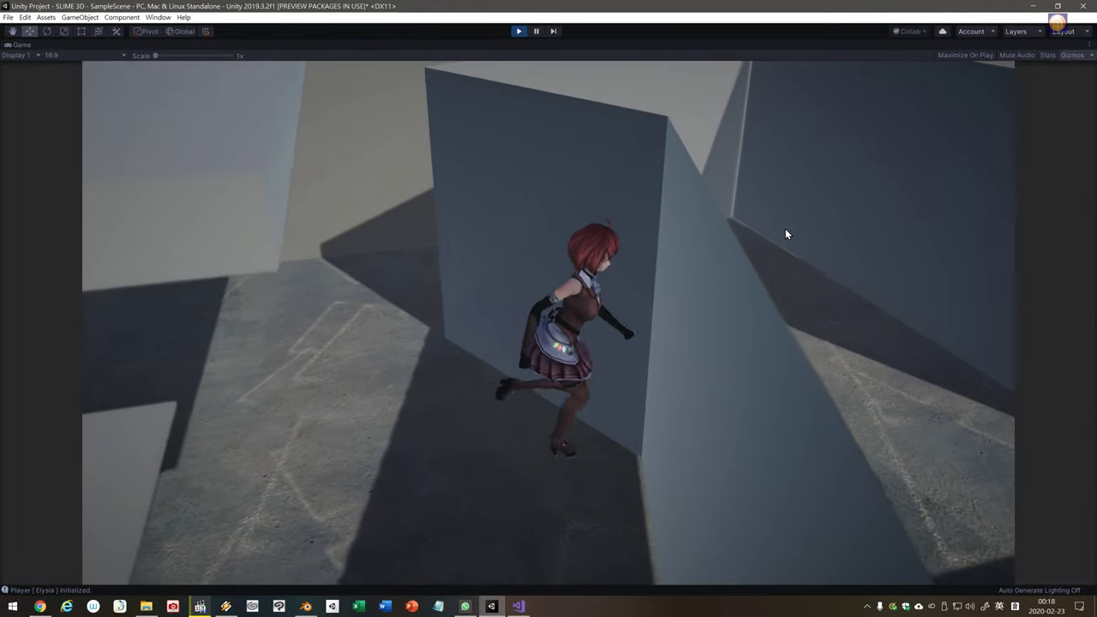
pyautogui.press('d')
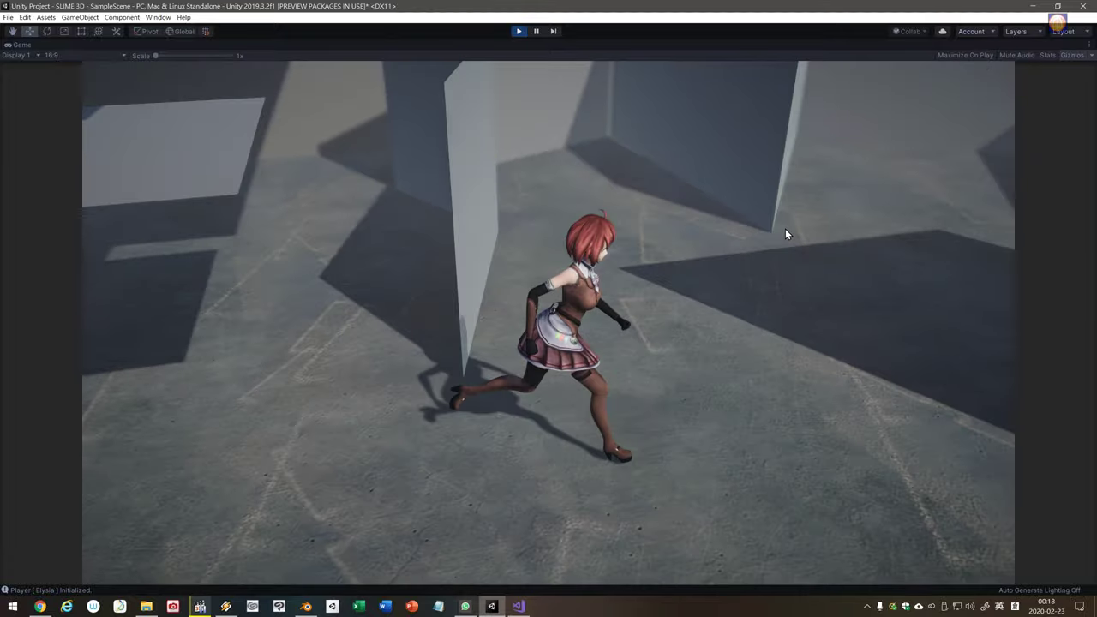
pyautogui.press('w')
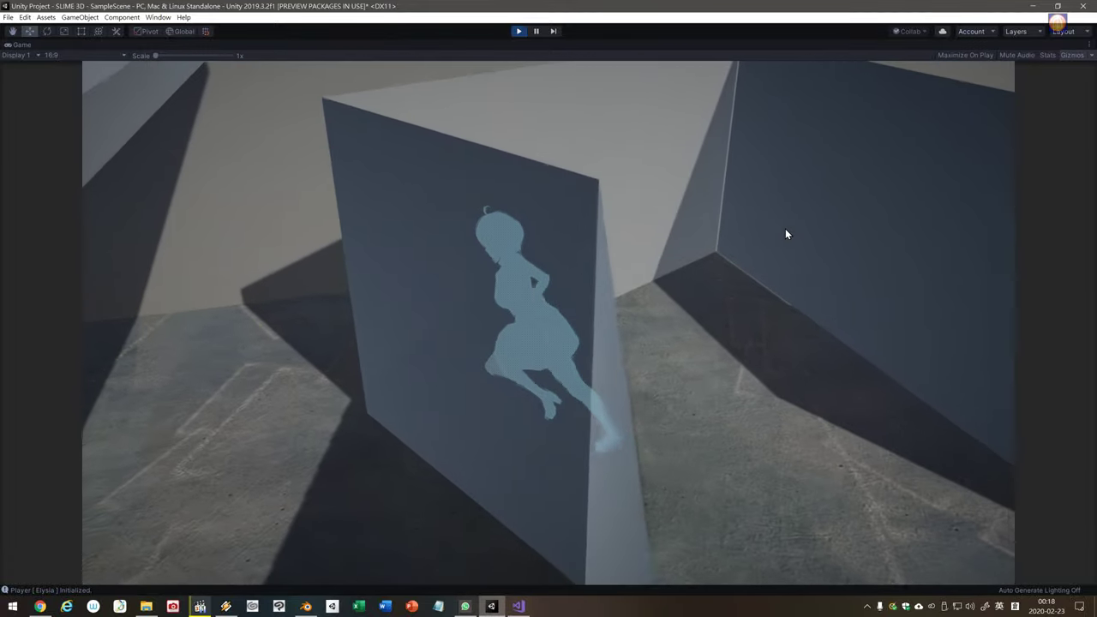
pyautogui.press('w')
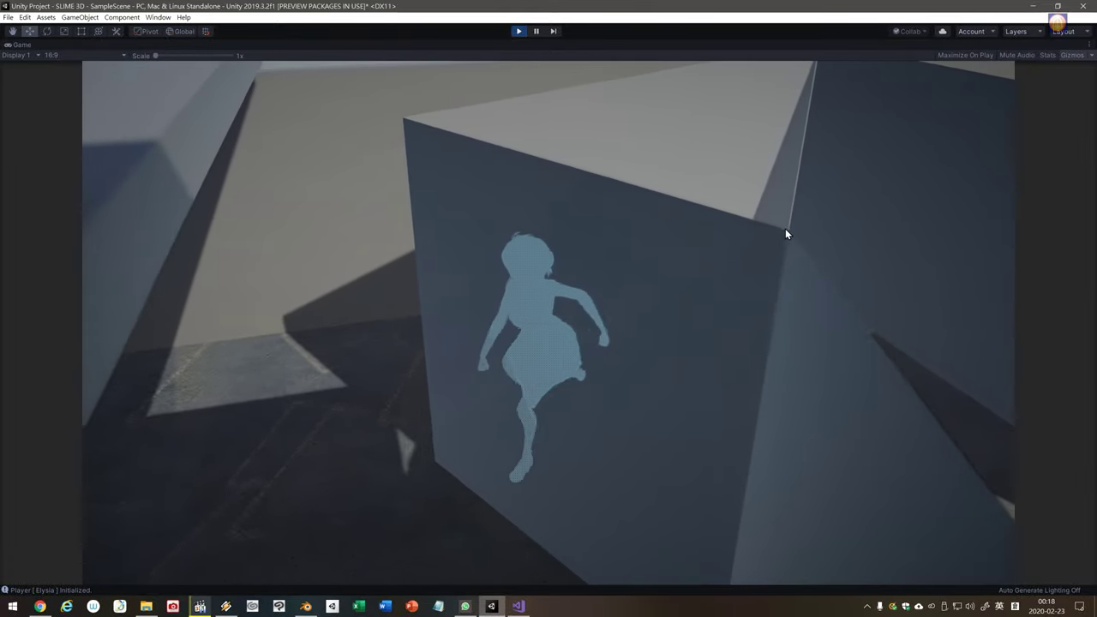
pyautogui.press('w')
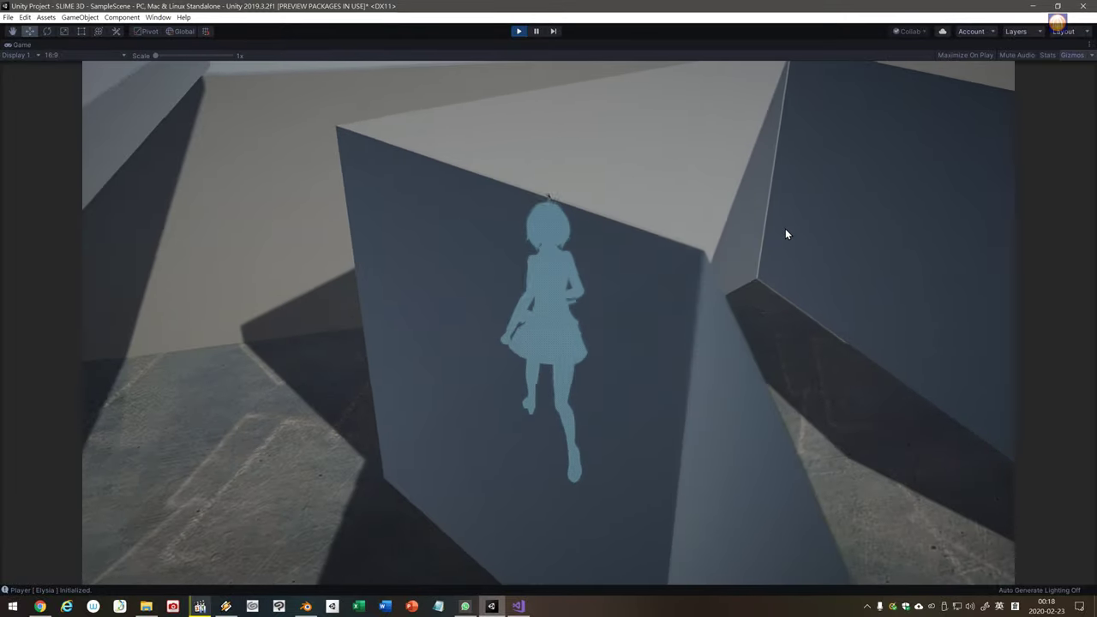
pyautogui.press('w')
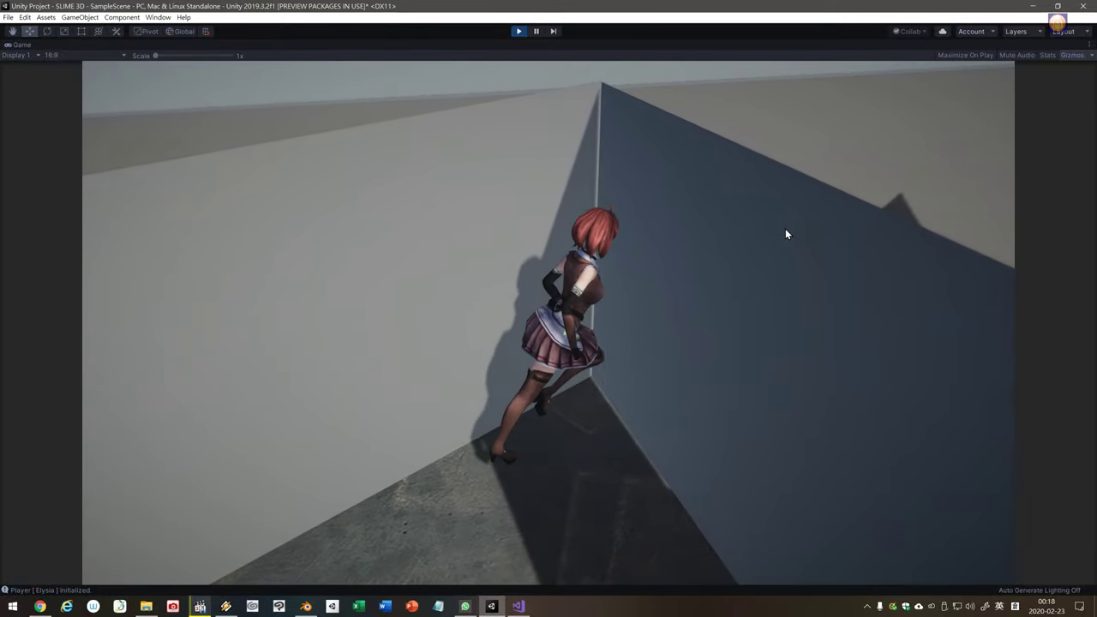
# Climb the character onto the wall top and flip her backward off it
pyautogui.press('w')
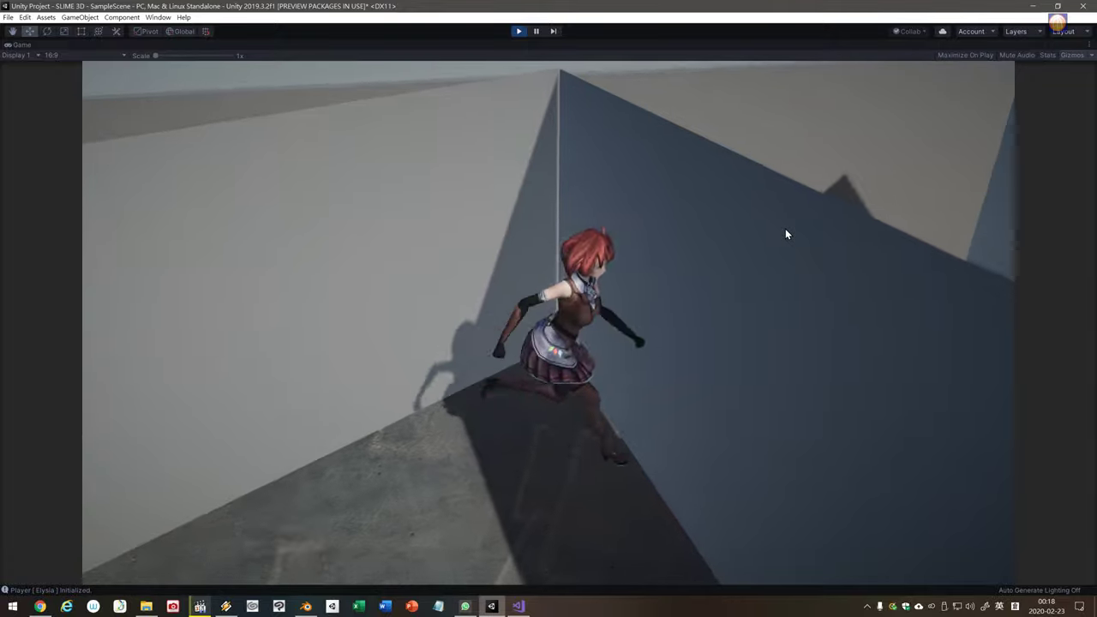
pyautogui.press('space')
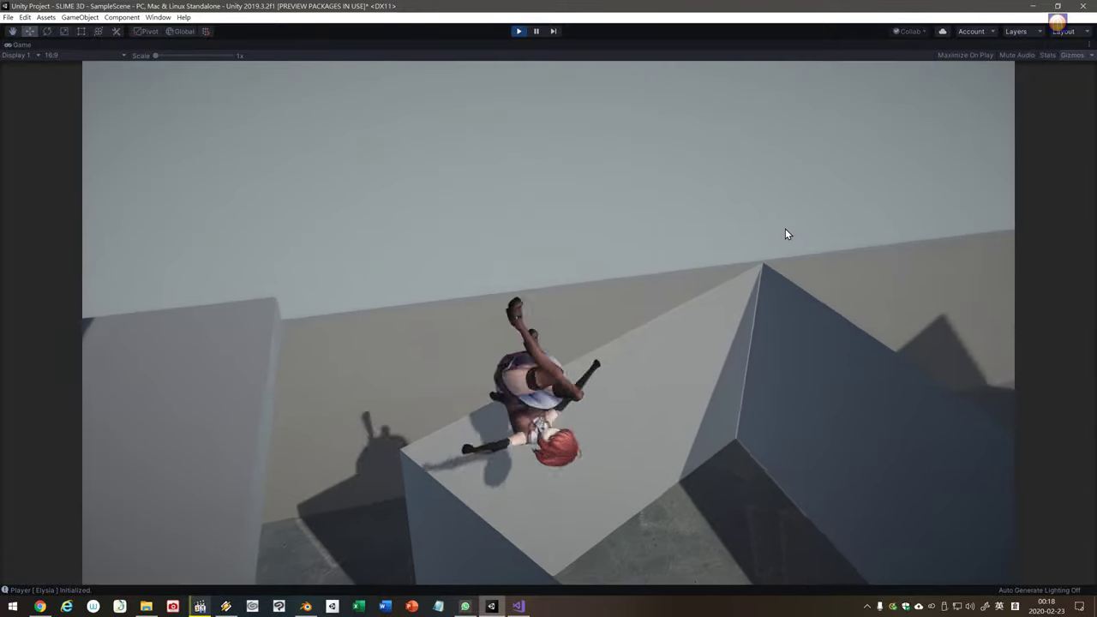
pyautogui.press('space')
# Run the character along the wall until she stands idle on the raised grey platform
pyautogui.press('w')
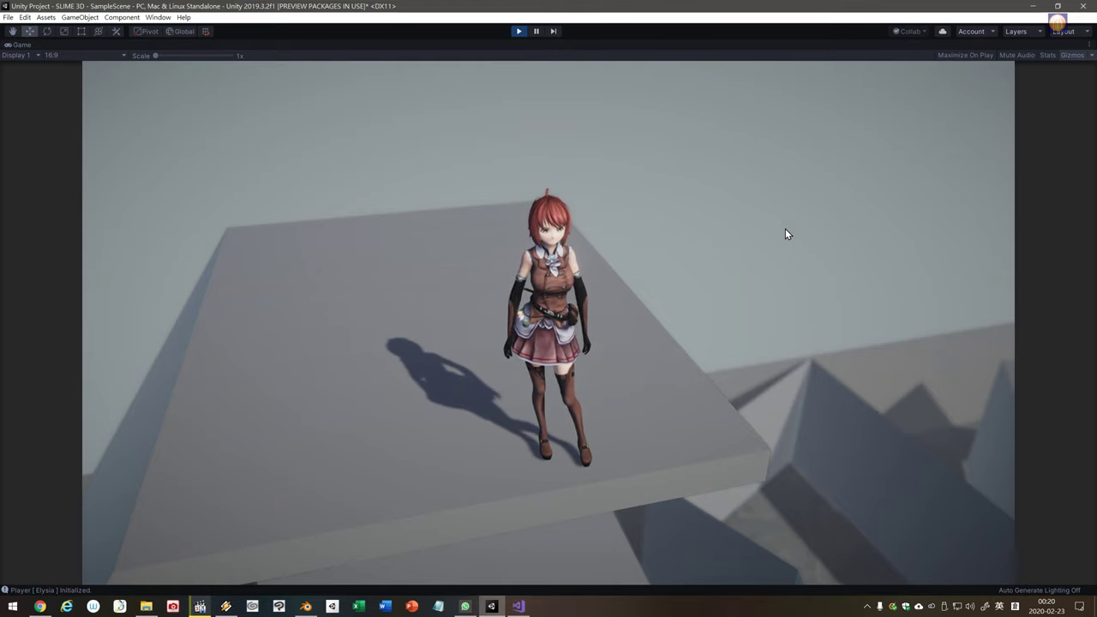
# Drop the character off the platform edge, walk her toward the camera, then run and jump onto a block
pyautogui.press('d')
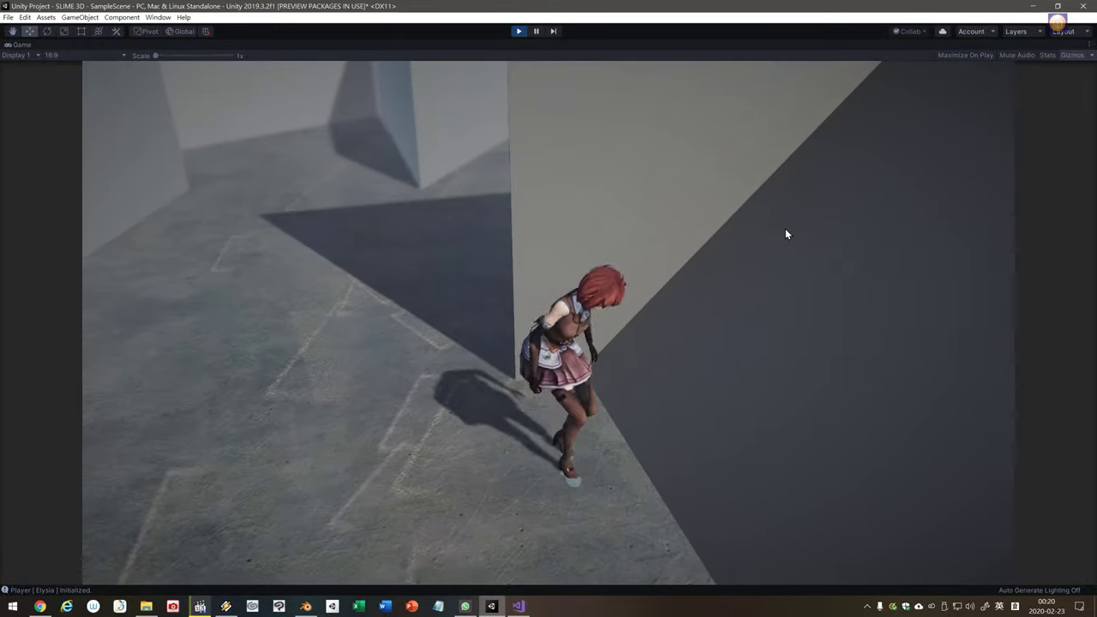
pyautogui.press('s')
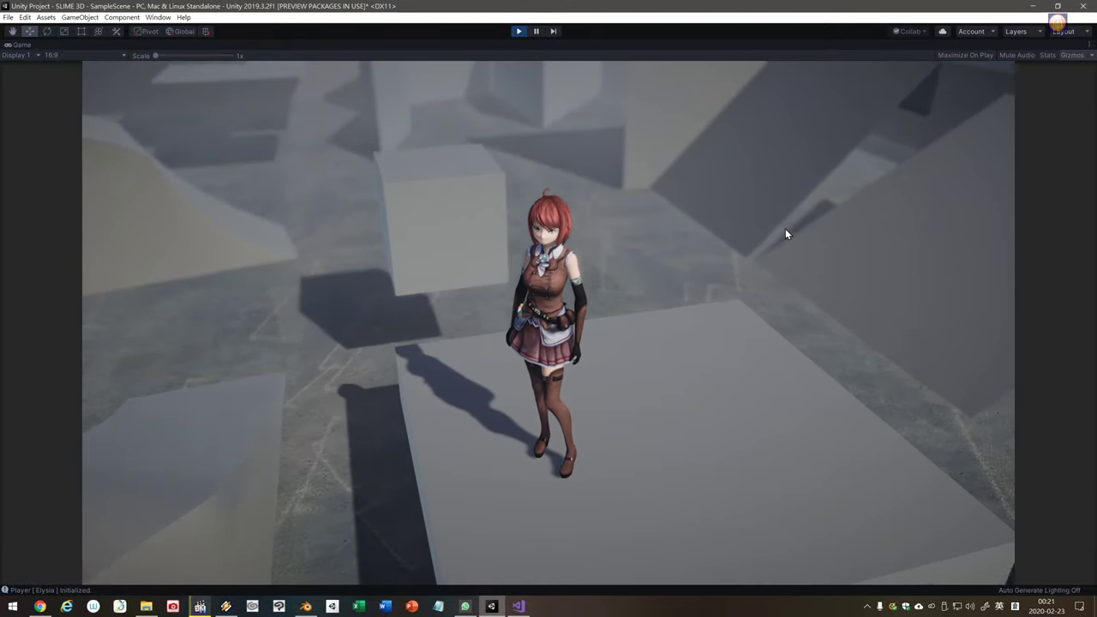
pyautogui.press('w')
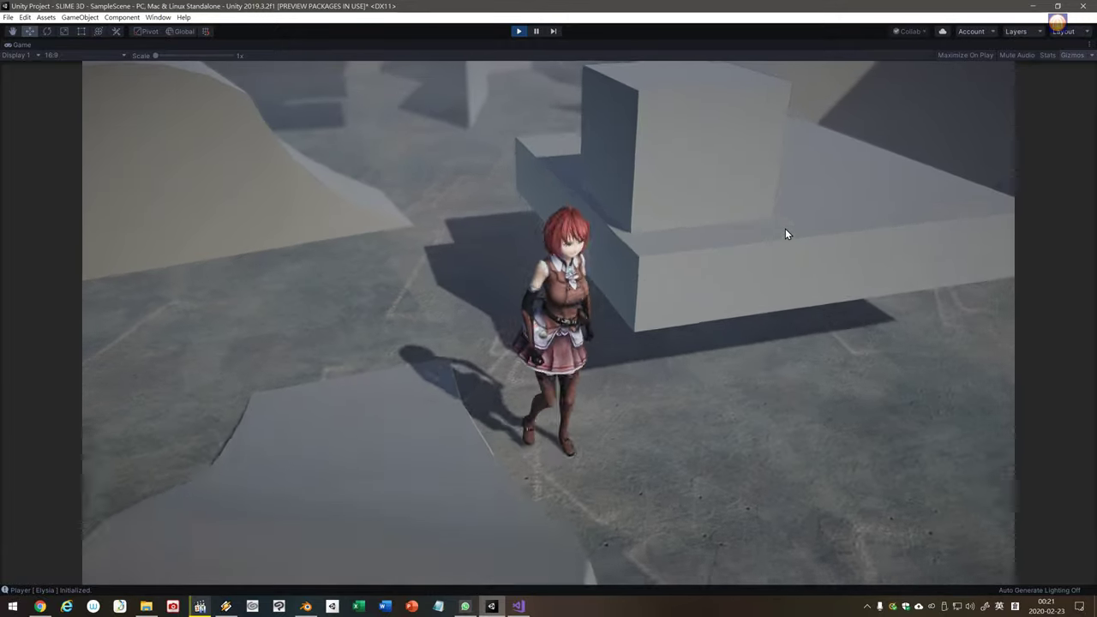
pyautogui.press('space')
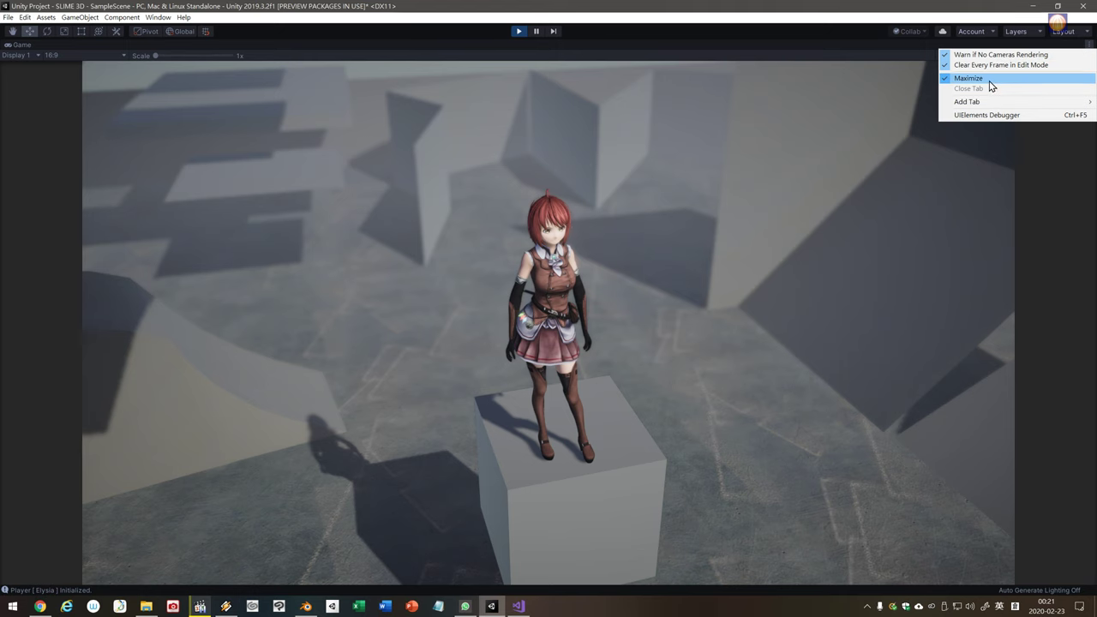
# Un-maximize the Game view and enable Draw Debug Line on Ace Land Rigid Body 3D
pyautogui.click(969, 78)
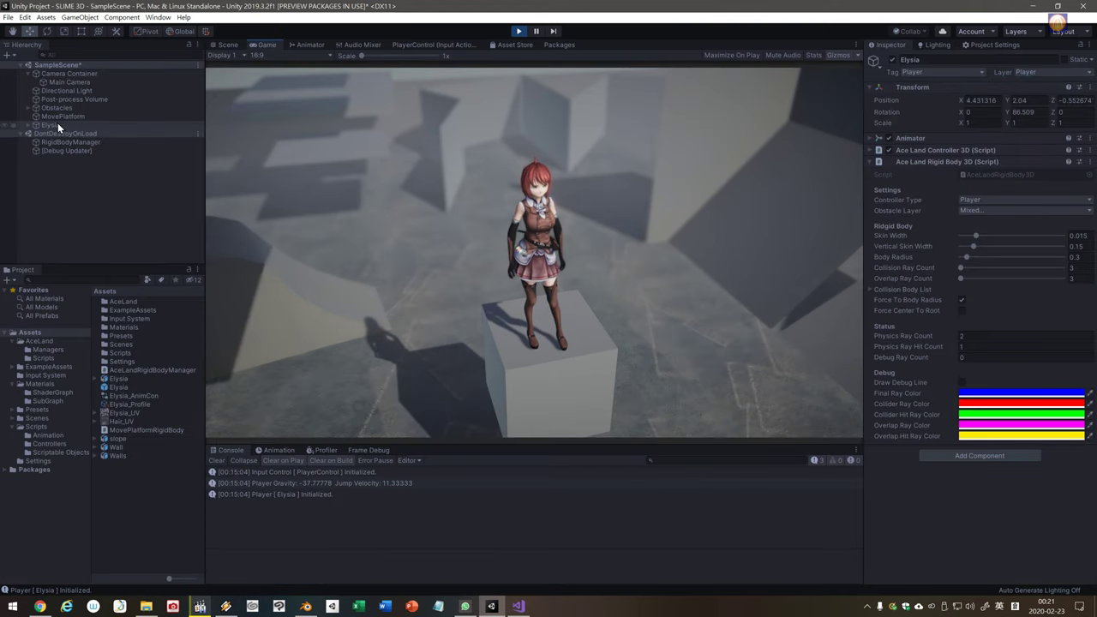
pyautogui.click(962, 382)
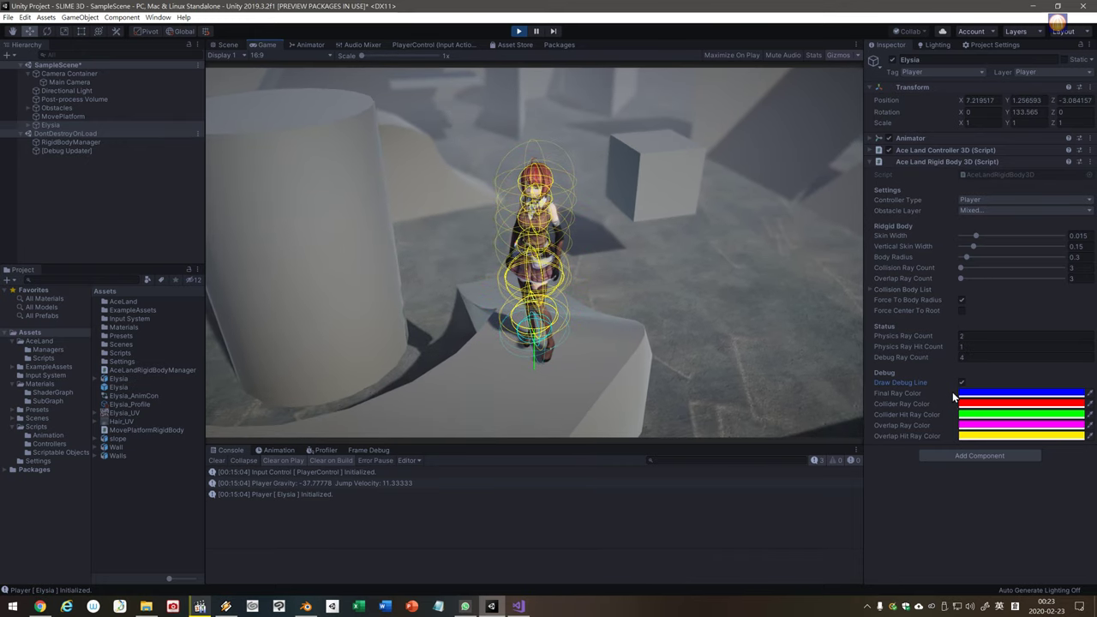
# Switch the Inspector to Ace Land Controller 3D's status flags, then walk left and jump onto and off the cylinder
pyautogui.click(869, 162)
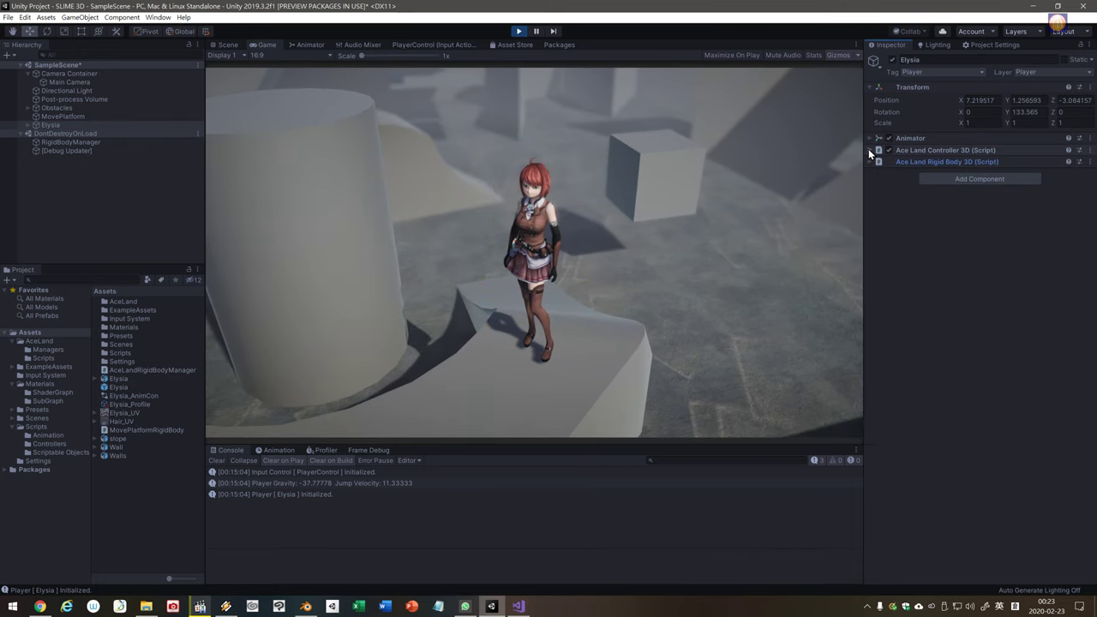
pyautogui.click(868, 149)
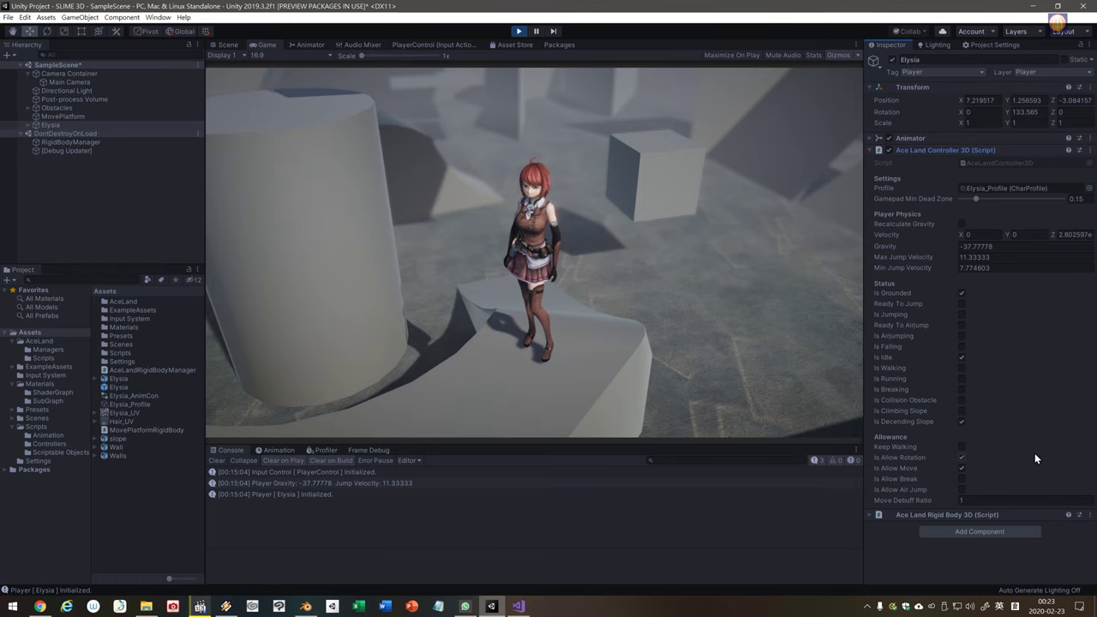
pyautogui.press('a')
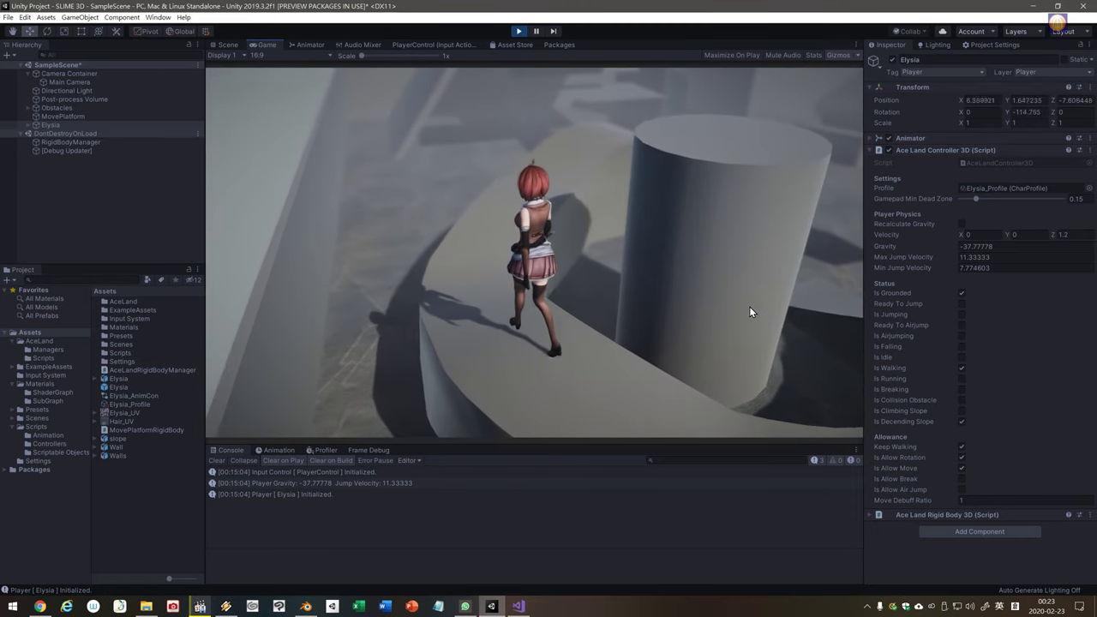
pyautogui.press('space')
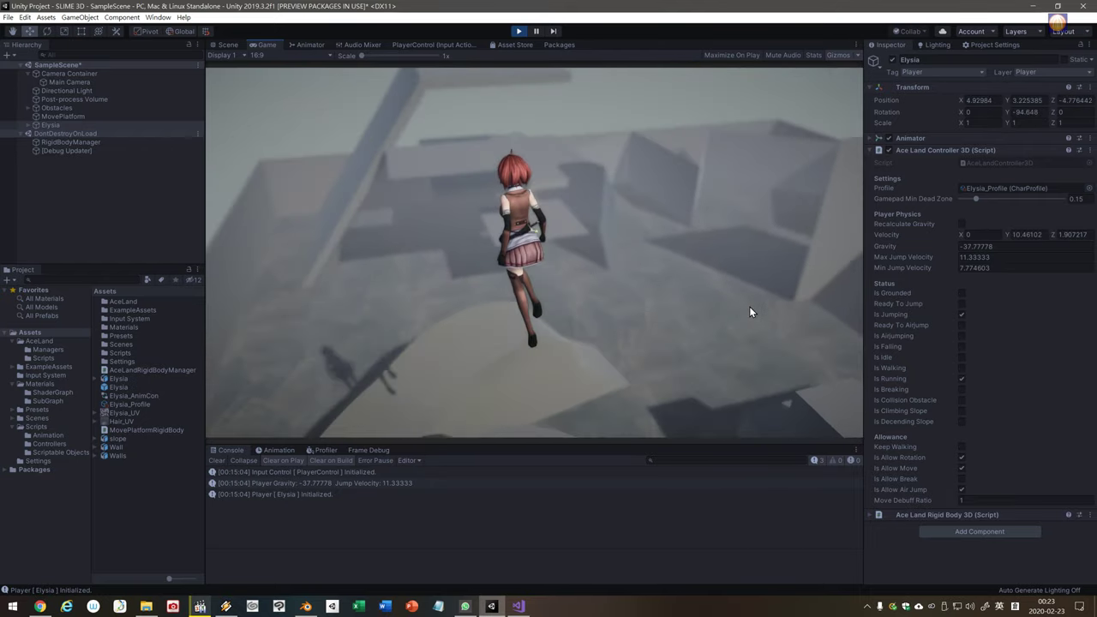
pyautogui.press('space')
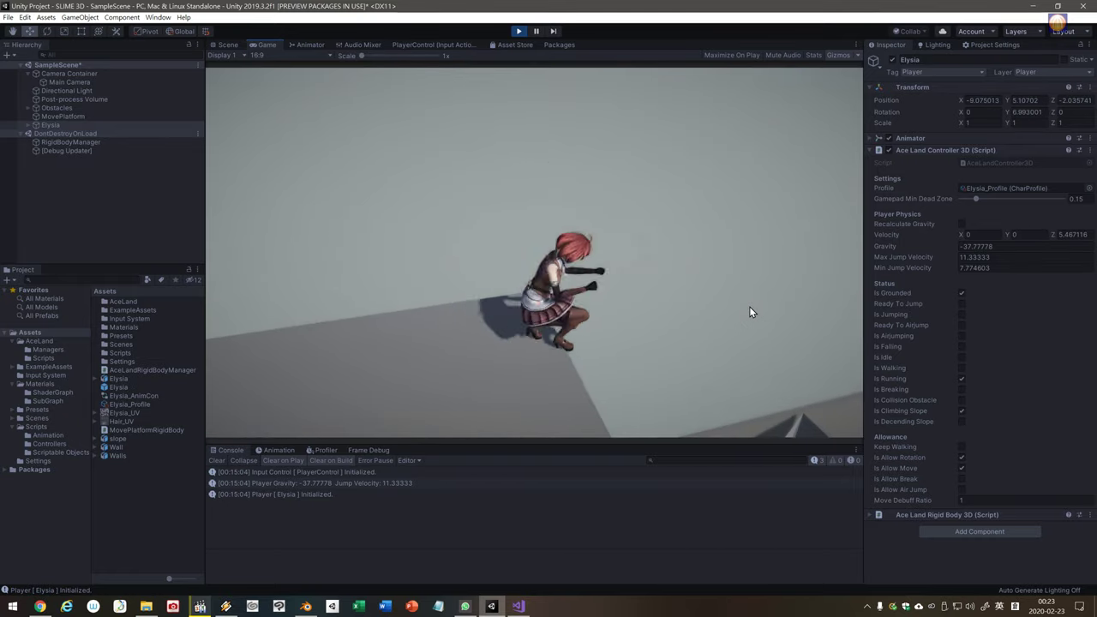
pyautogui.press('space')
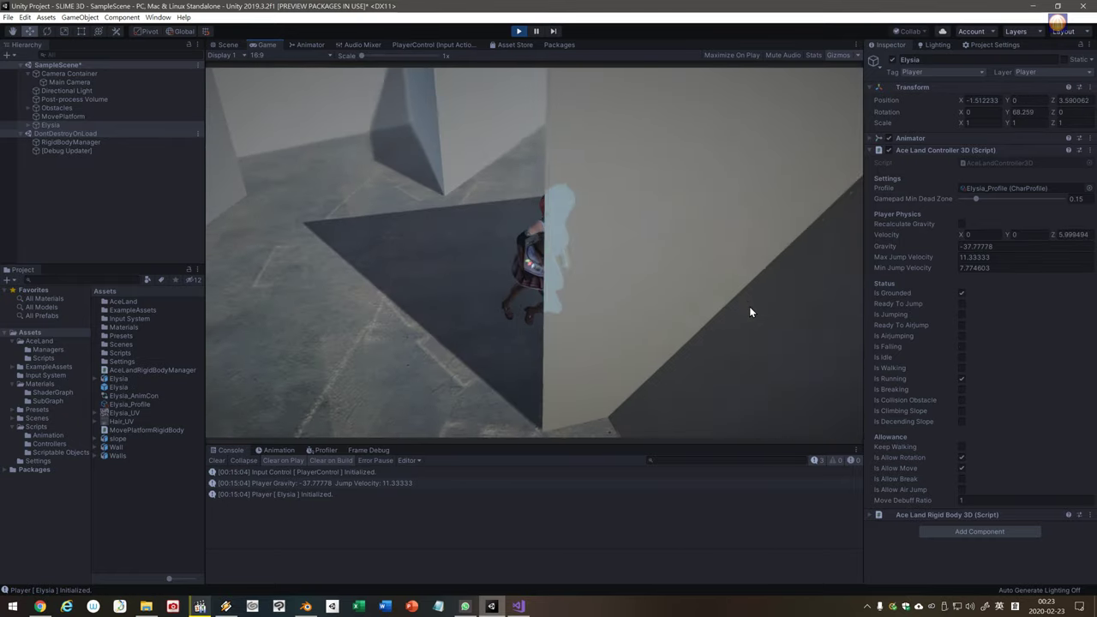